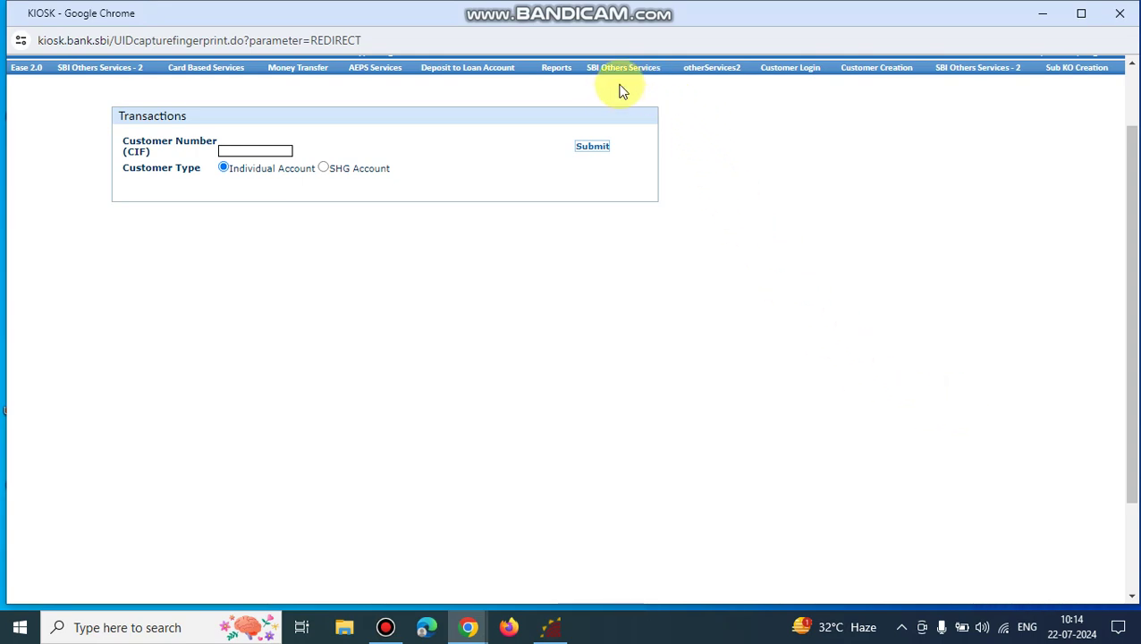
Step: Open the EKYC (Know Your Customer) form from the SBI Others Services
{"action": "mouse_move", "coordinate": [621, 79]}
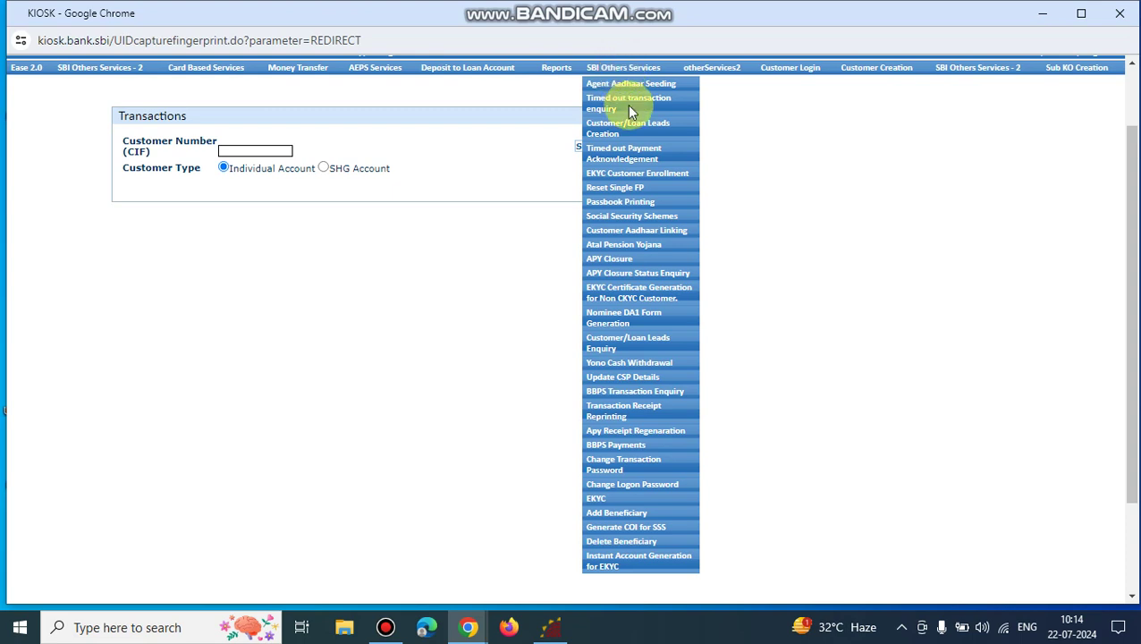
{"action": "left_click", "coordinate": [605, 500]}
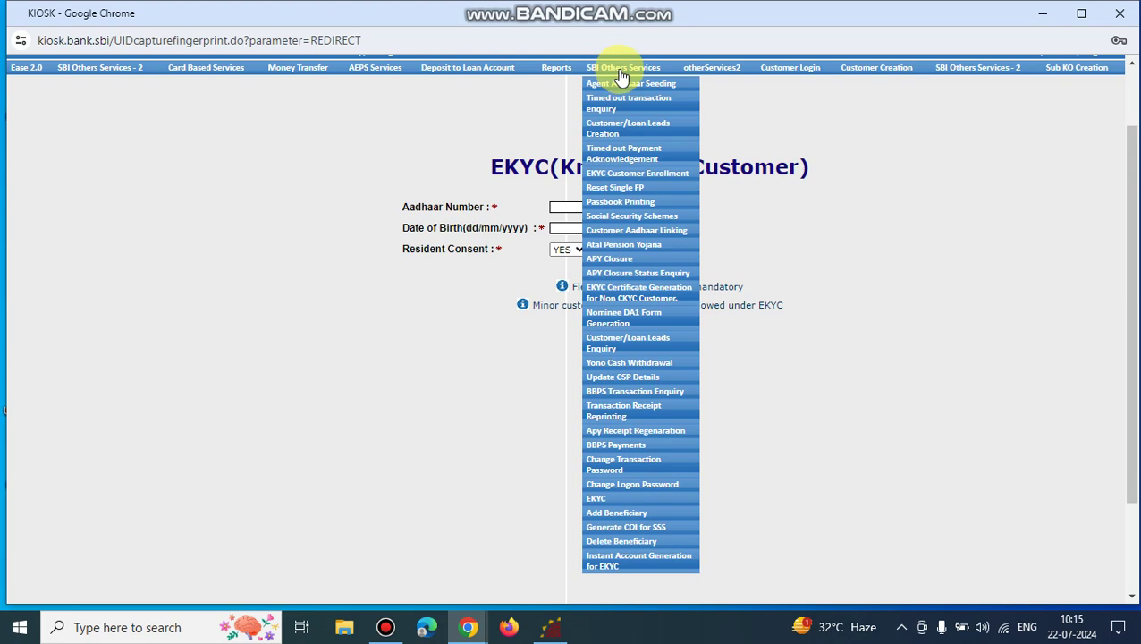
Step: Open the Instant Account Generation for EKYC form and mark India as the tax residency status
{"action": "left_click", "coordinate": [627, 557]}
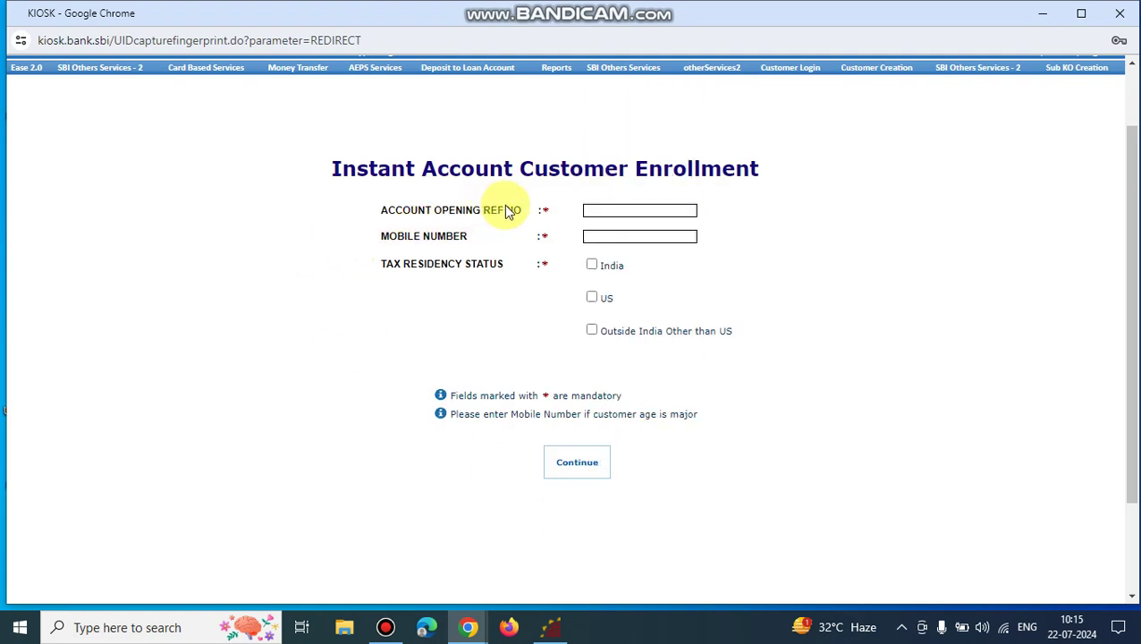
{"action": "left_click", "coordinate": [588, 211]}
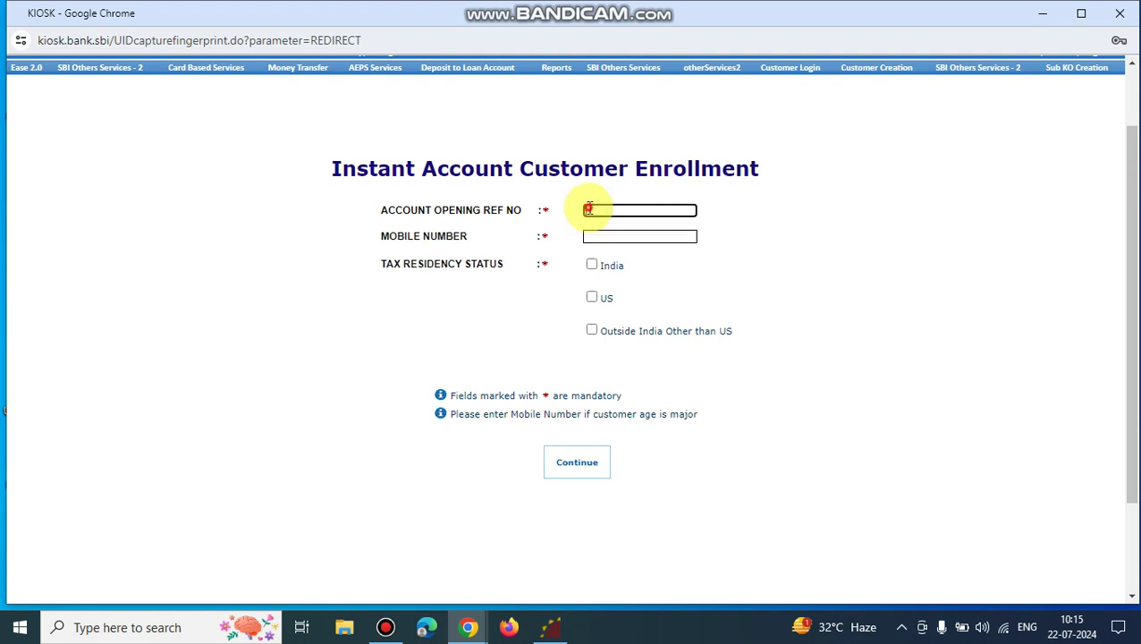
{"action": "left_click", "coordinate": [587, 209]}
{"action": "left_click", "coordinate": [595, 235]}
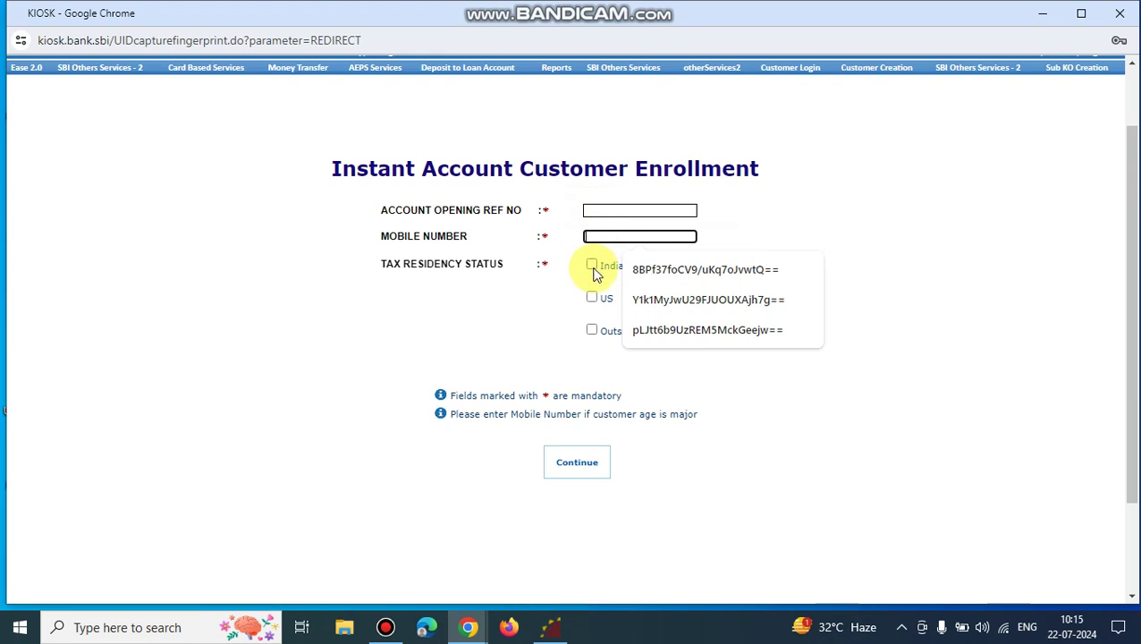
{"action": "left_click", "coordinate": [592, 267]}
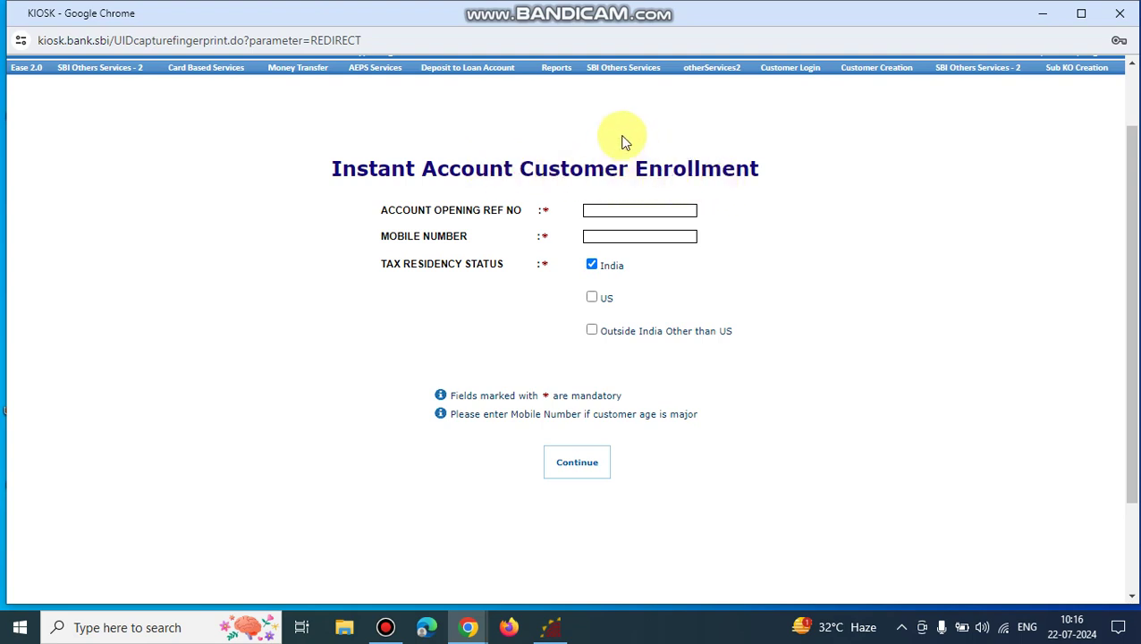
Step: Open the EKYC Customer Enrollment form and fill in the account opening reference number
{"action": "left_click", "coordinate": [624, 72]}
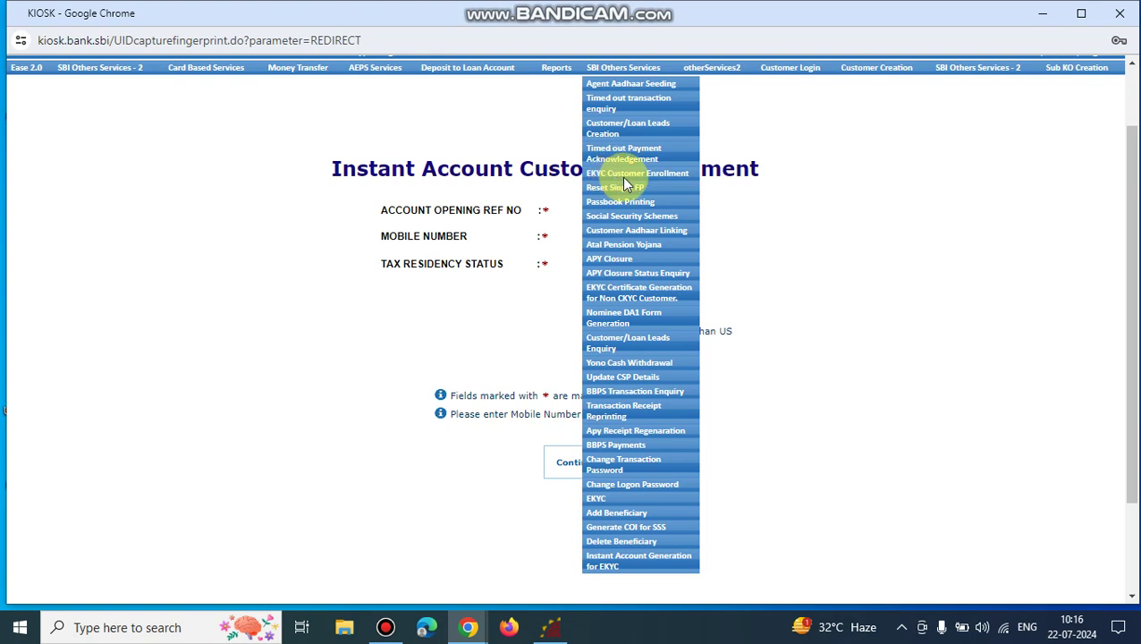
{"action": "left_click", "coordinate": [656, 173]}
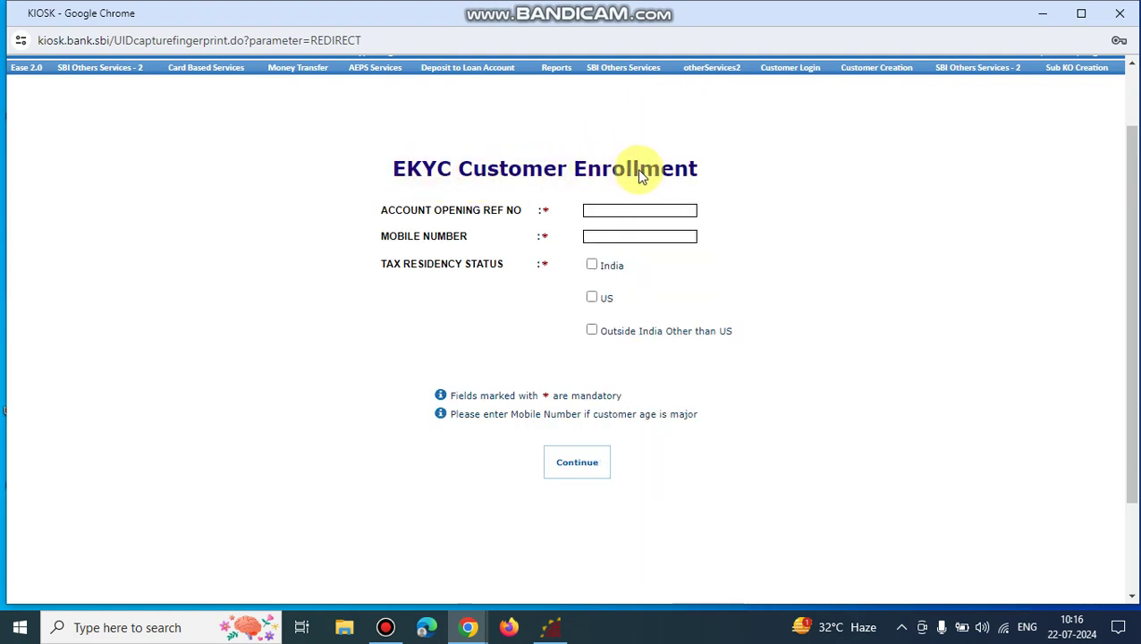
{"action": "left_click", "coordinate": [600, 208]}
{"action": "left_click", "coordinate": [649, 242]}
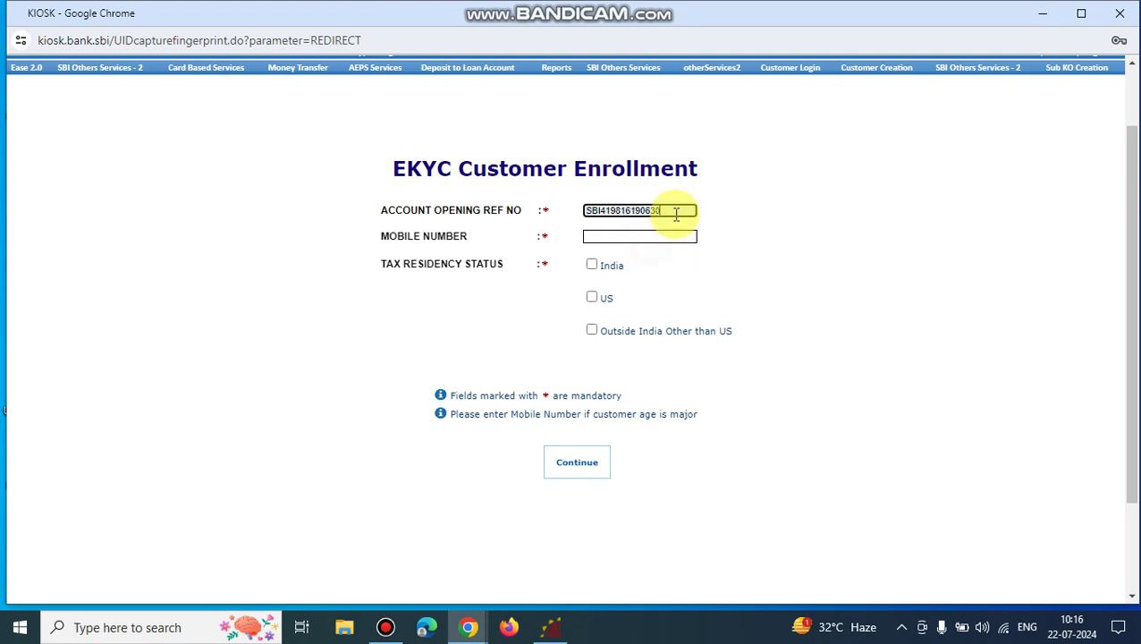
Step: Set the tax residency status to India only on the EKYC Customer Enrollment form
{"action": "left_click", "coordinate": [592, 266]}
{"action": "left_click", "coordinate": [591, 297]}
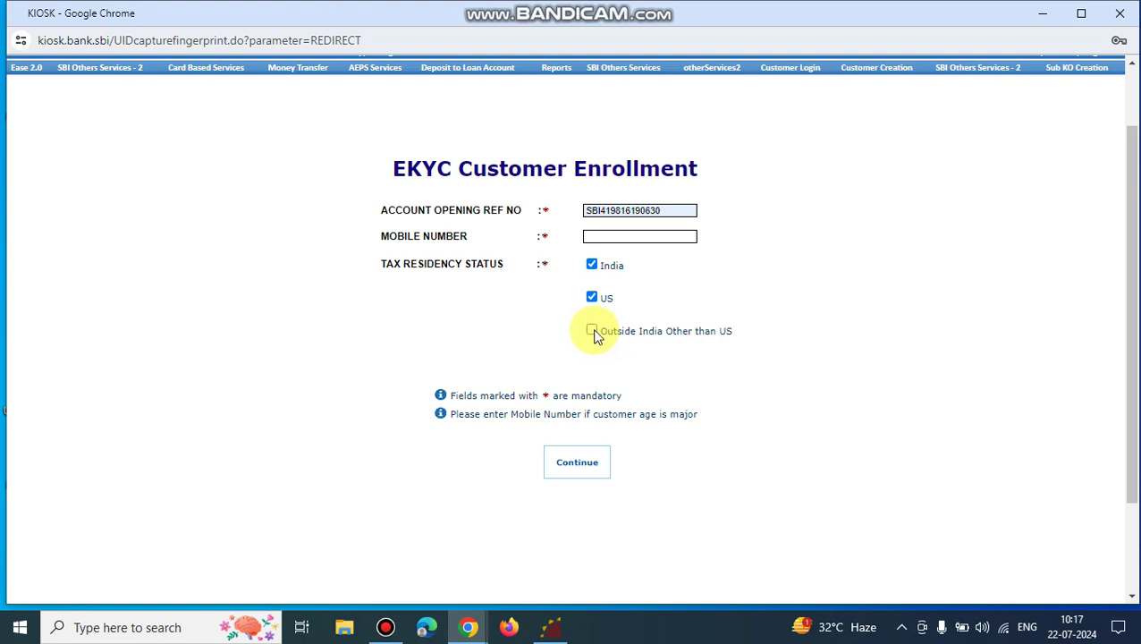
{"action": "left_click", "coordinate": [593, 332]}
{"action": "left_click", "coordinate": [591, 297]}
{"action": "left_click", "coordinate": [592, 332]}
{"action": "left_click", "coordinate": [572, 472]}
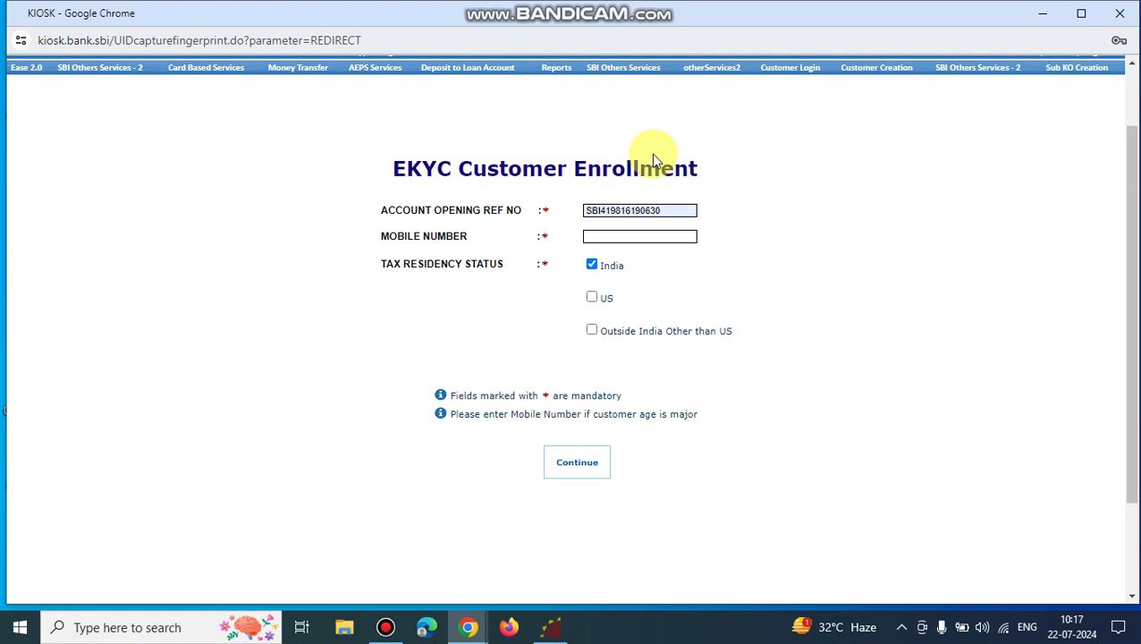
Step: Open the Customer Creation form, view its EXISTING CUSTOMER enrollment type and return to NEW CUSTOMER
{"action": "mouse_move", "coordinate": [896, 80]}
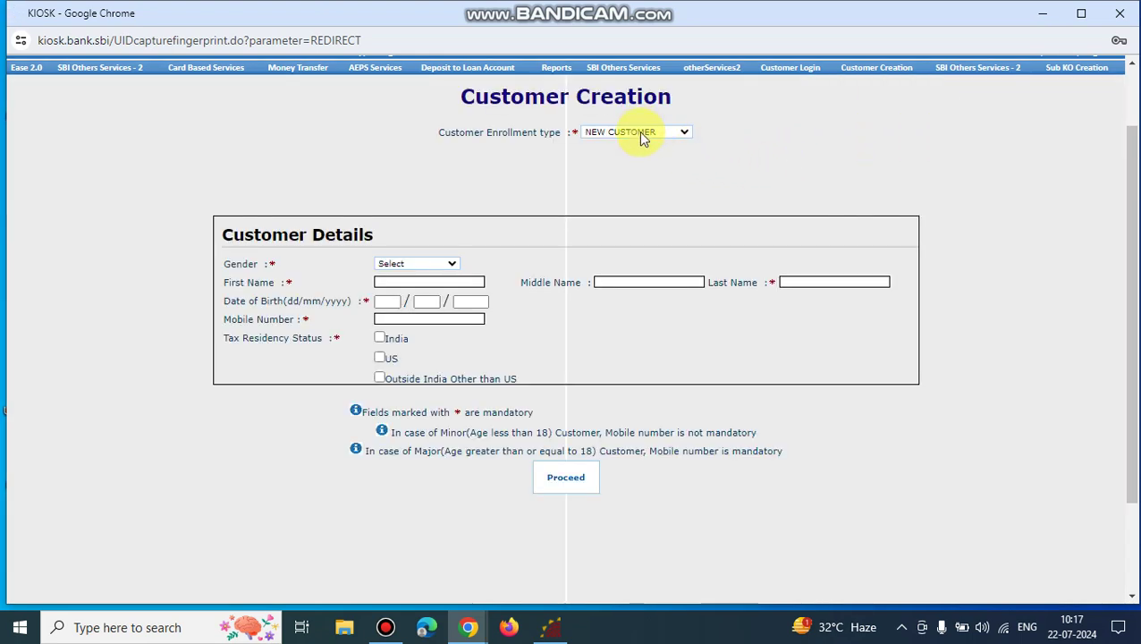
{"action": "left_click", "coordinate": [640, 134]}
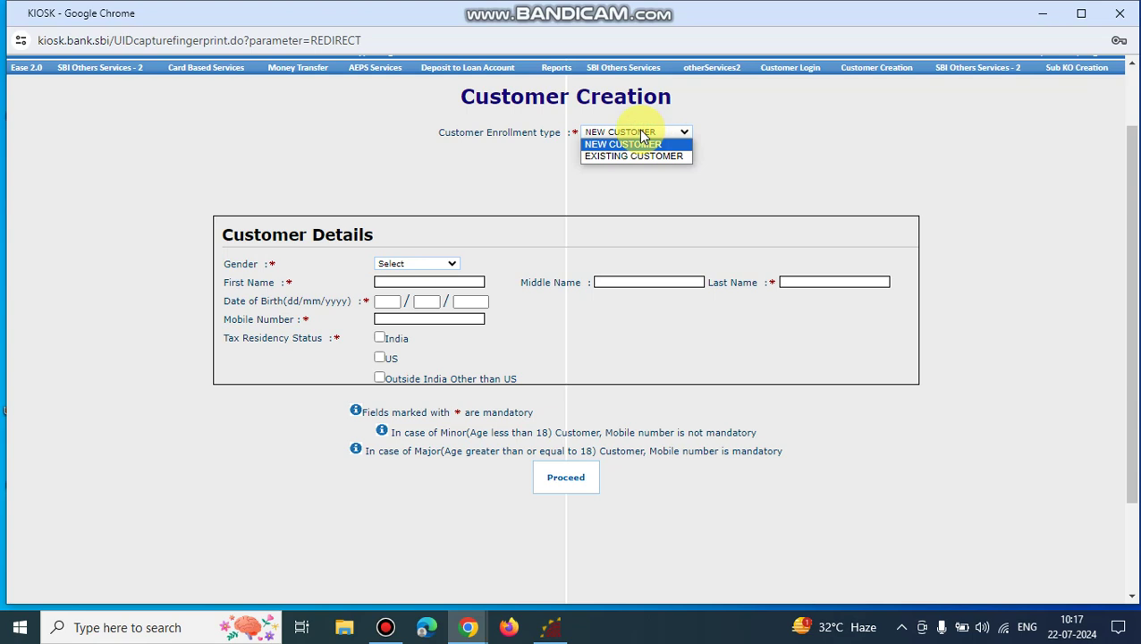
{"action": "left_click", "coordinate": [647, 156]}
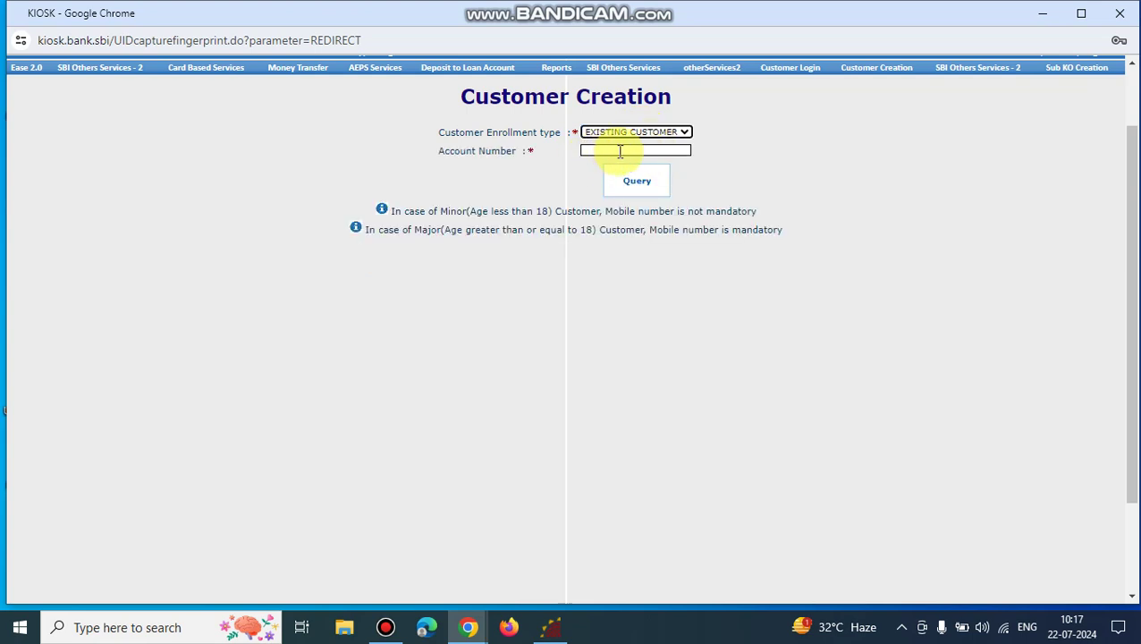
{"action": "left_click", "coordinate": [638, 136]}
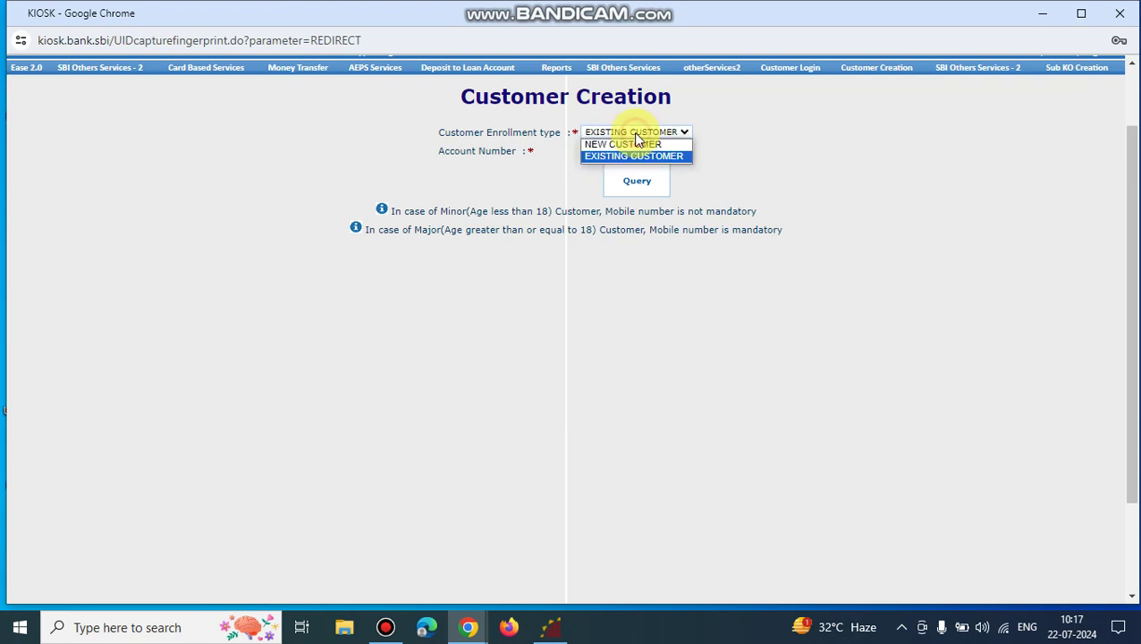
{"action": "left_click", "coordinate": [642, 145]}
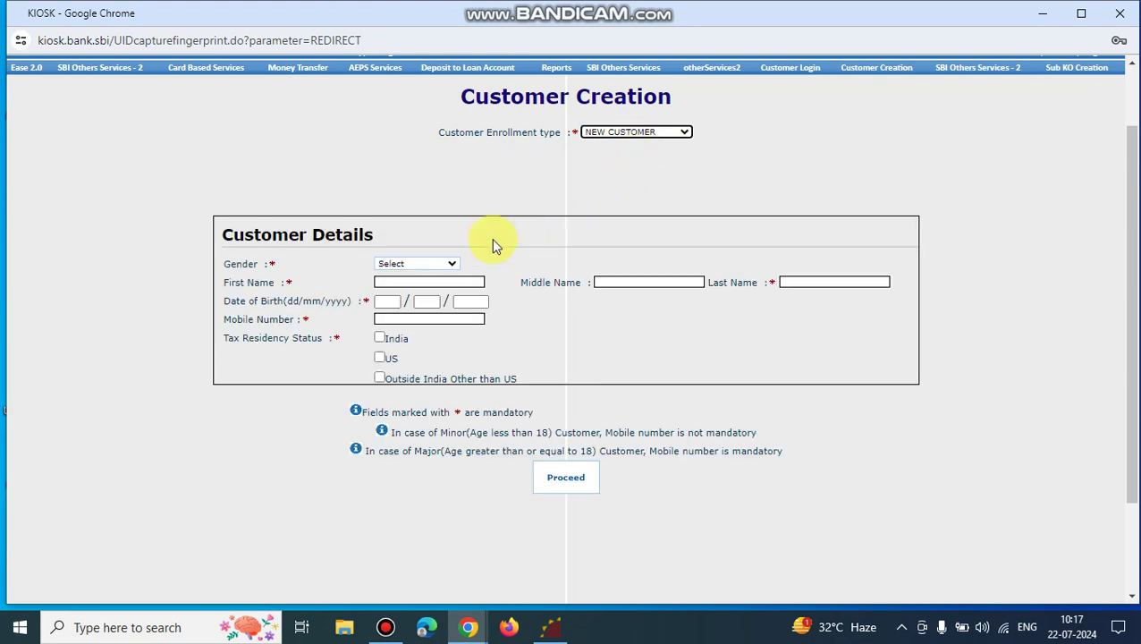
Step: Set the new customer's gender to MALE and go through the first, middle and last name fields
{"action": "left_click", "coordinate": [428, 265]}
{"action": "left_click", "coordinate": [419, 288]}
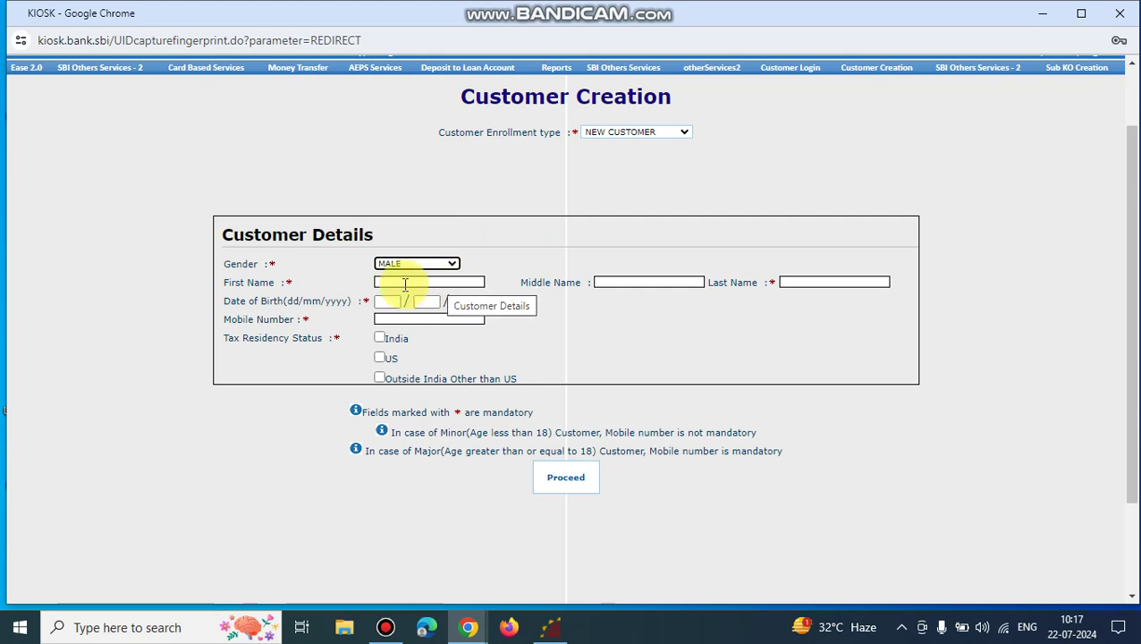
{"action": "left_click", "coordinate": [432, 282]}
{"action": "left_click", "coordinate": [637, 282]}
{"action": "left_click", "coordinate": [793, 279]}
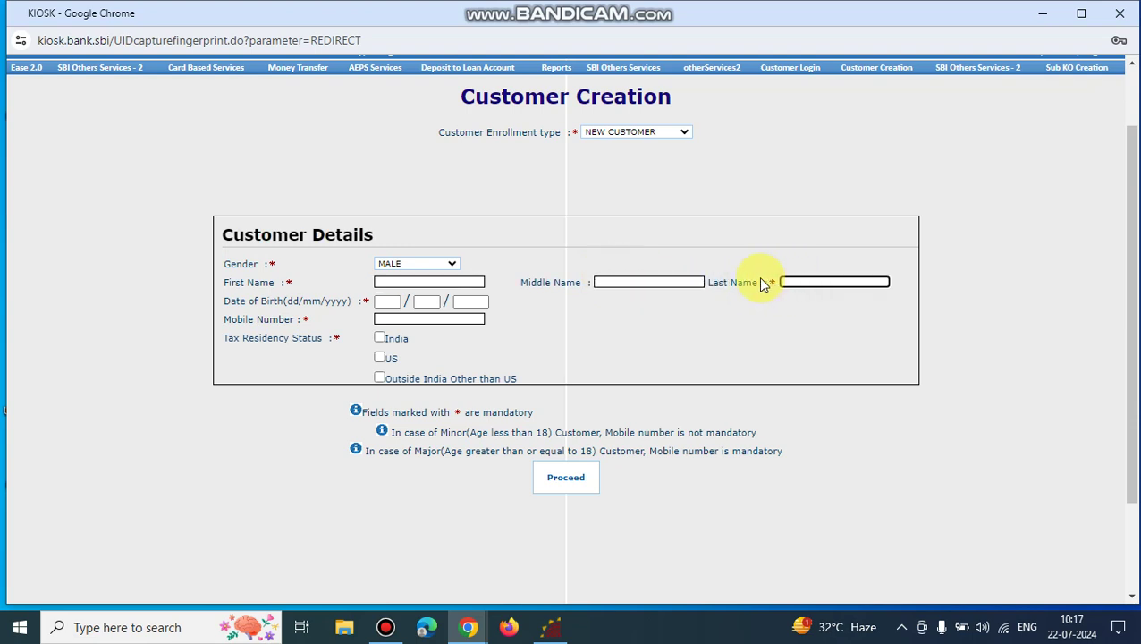
{"action": "left_click", "coordinate": [436, 283]}
{"action": "left_click", "coordinate": [815, 281]}
{"action": "left_click", "coordinate": [442, 282]}
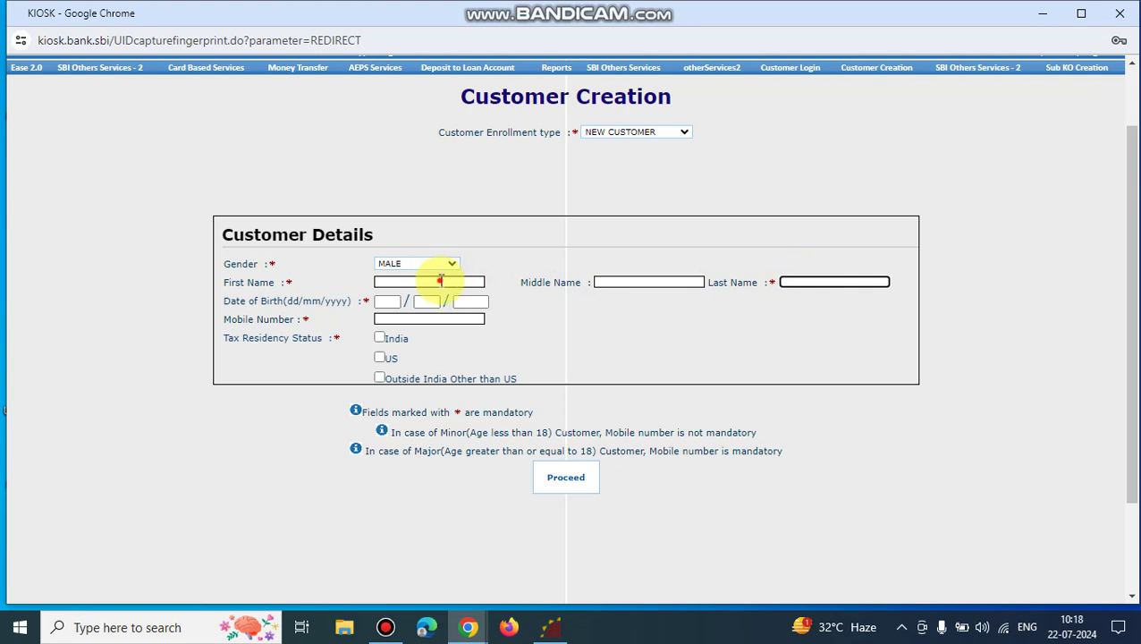
{"action": "left_click", "coordinate": [804, 282]}
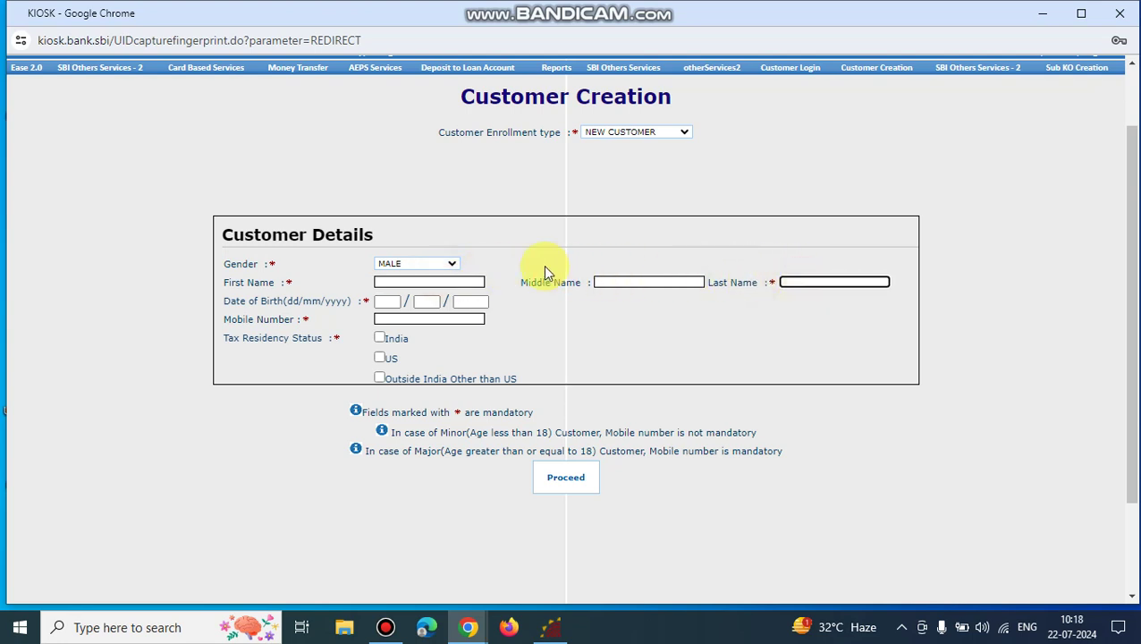
{"action": "left_click", "coordinate": [416, 283]}
{"action": "left_click", "coordinate": [795, 282]}
Step: Try to move through the empty date of birth fields and dismiss the recurring validation alerts
{"action": "left_click", "coordinate": [393, 301]}
{"action": "left_click", "coordinate": [433, 301]}
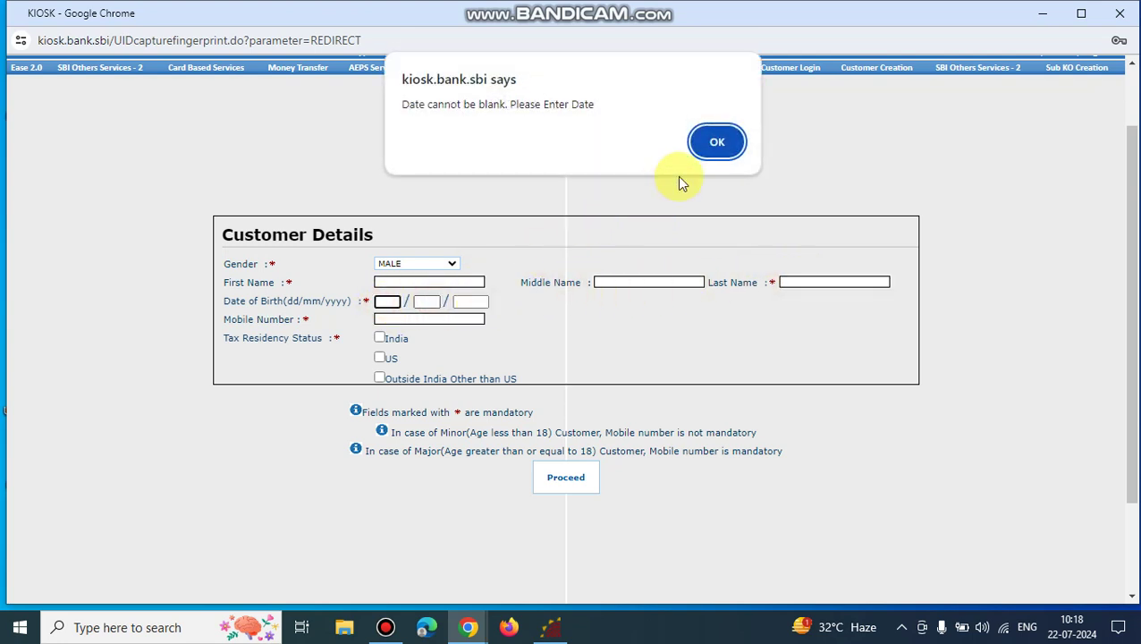
{"action": "left_click", "coordinate": [716, 146]}
{"action": "left_click", "coordinate": [711, 148]}
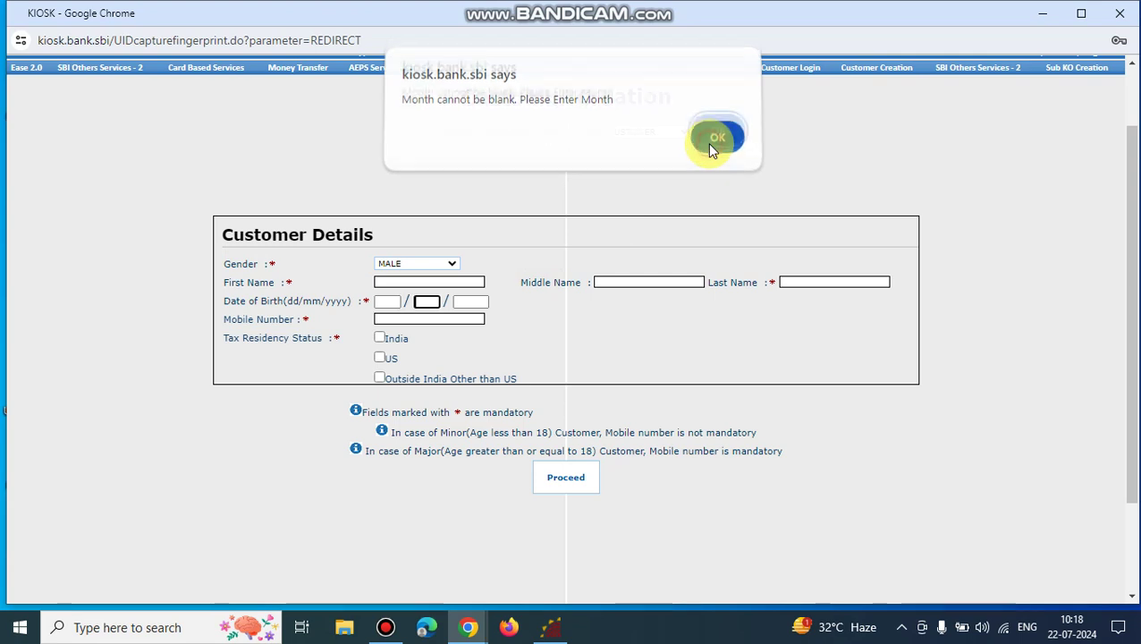
{"action": "left_click", "coordinate": [711, 148]}
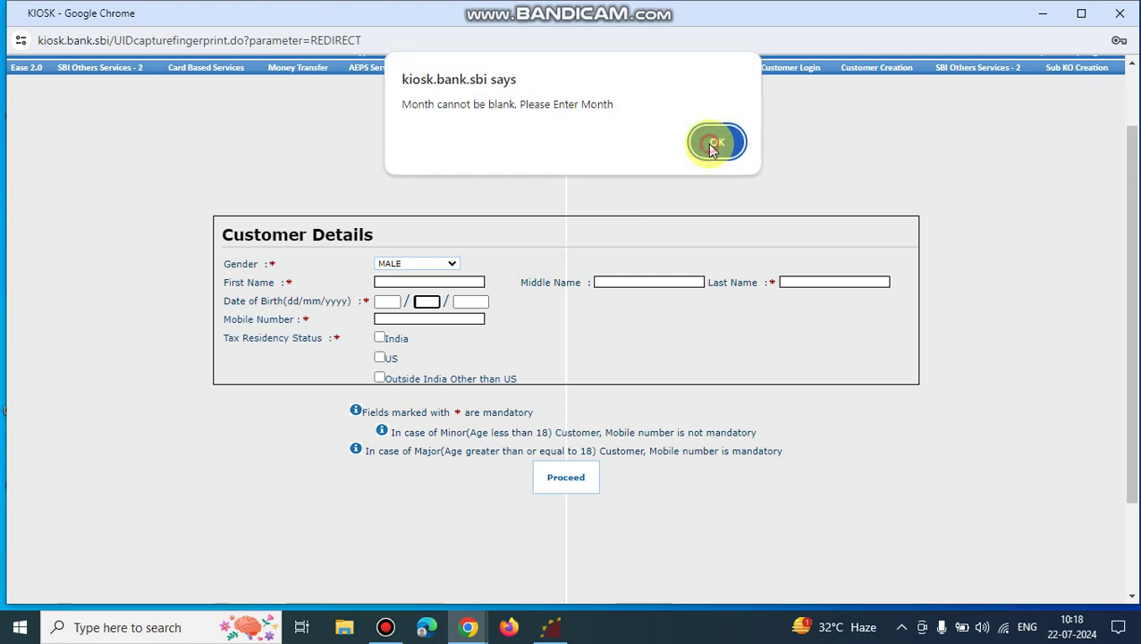
{"action": "left_click", "coordinate": [712, 146]}
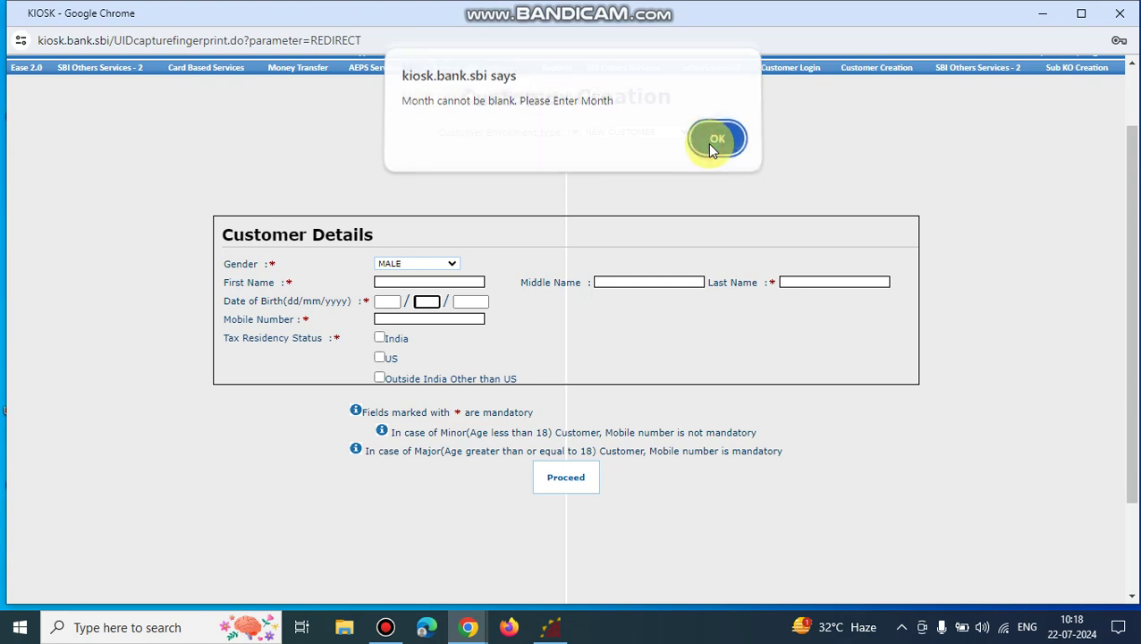
{"action": "left_click", "coordinate": [713, 147]}
{"action": "left_click", "coordinate": [713, 147]}
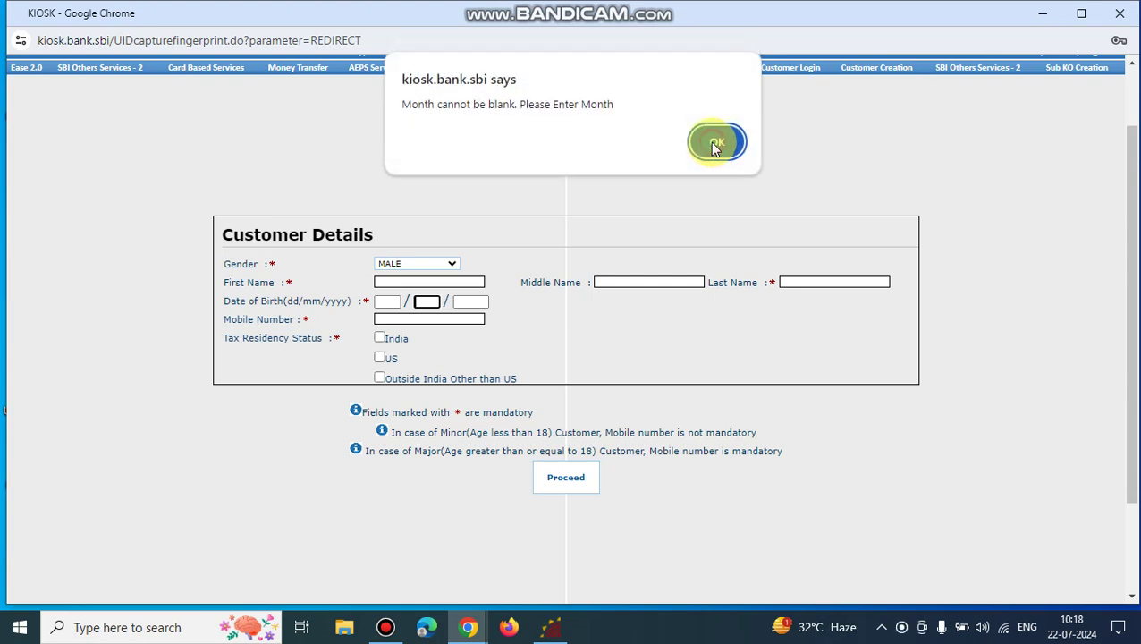
{"action": "left_click", "coordinate": [716, 141]}
{"action": "left_click", "coordinate": [718, 141]}
{"action": "left_click", "coordinate": [716, 143]}
{"action": "left_click", "coordinate": [894, 71]}
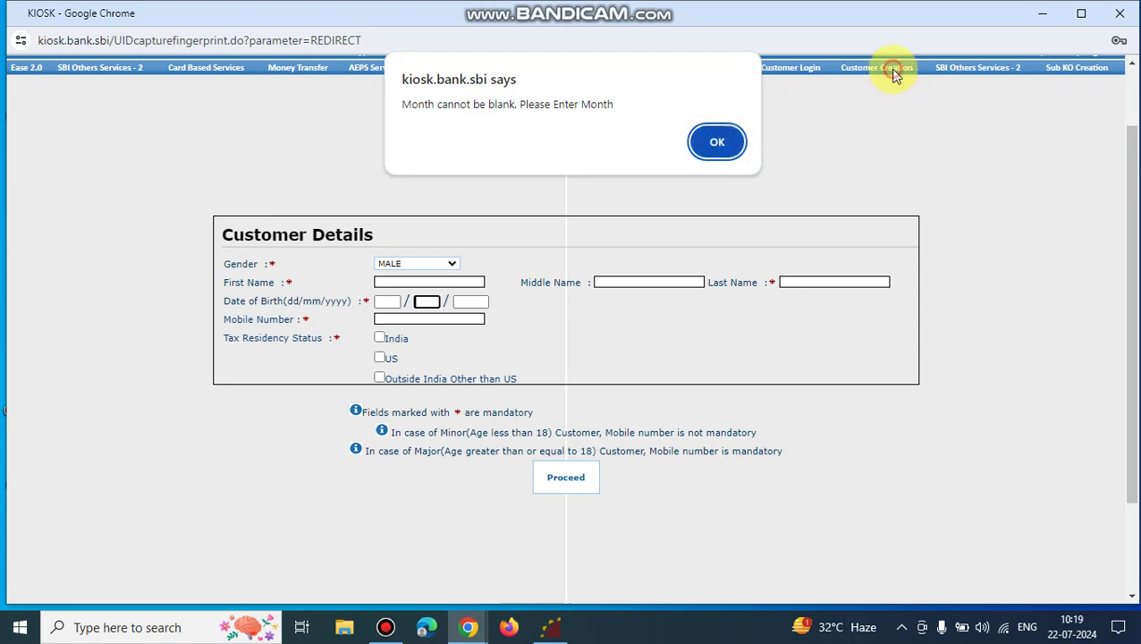
{"action": "left_click", "coordinate": [712, 143]}
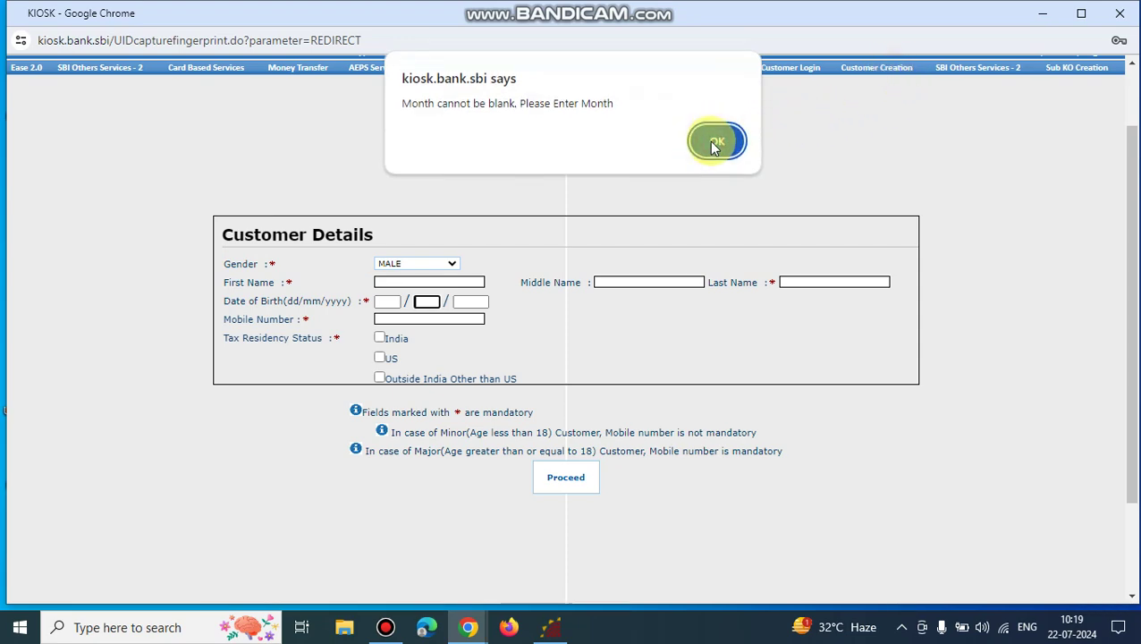
{"action": "left_click", "coordinate": [713, 143]}
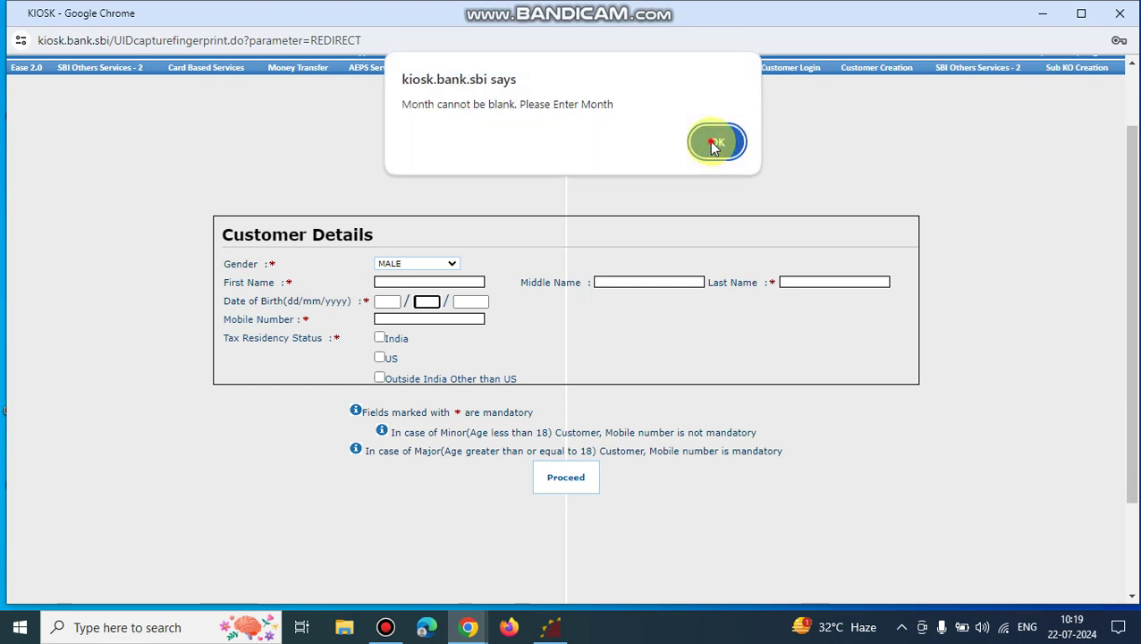
{"action": "left_click", "coordinate": [718, 149]}
{"action": "left_click", "coordinate": [719, 148]}
{"action": "left_click", "coordinate": [718, 148]}
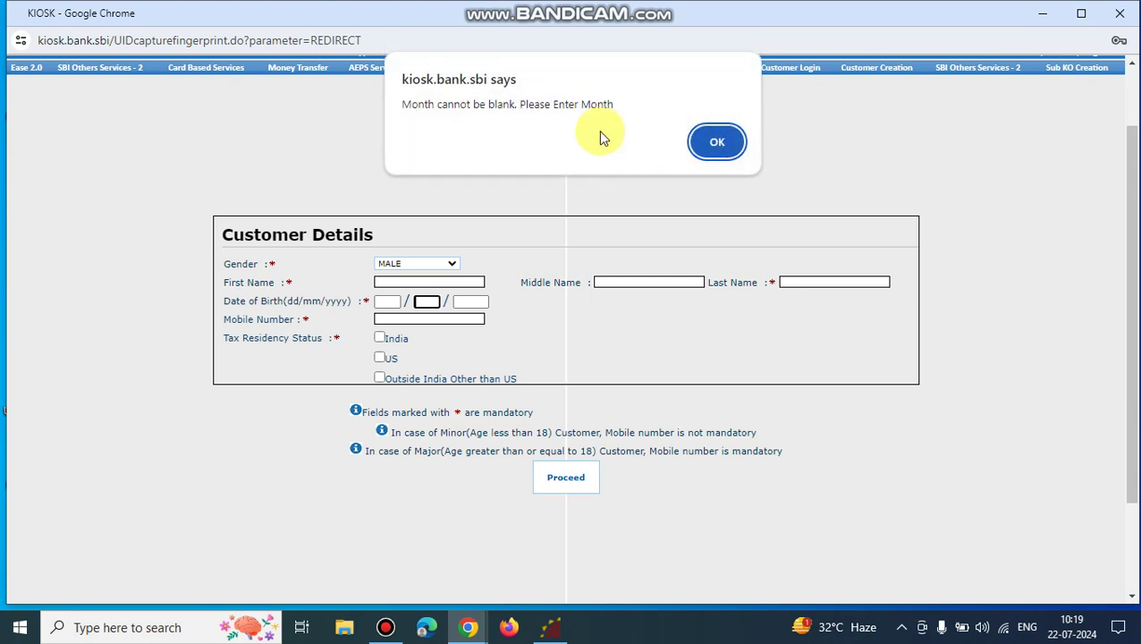
{"action": "left_click", "coordinate": [712, 147]}
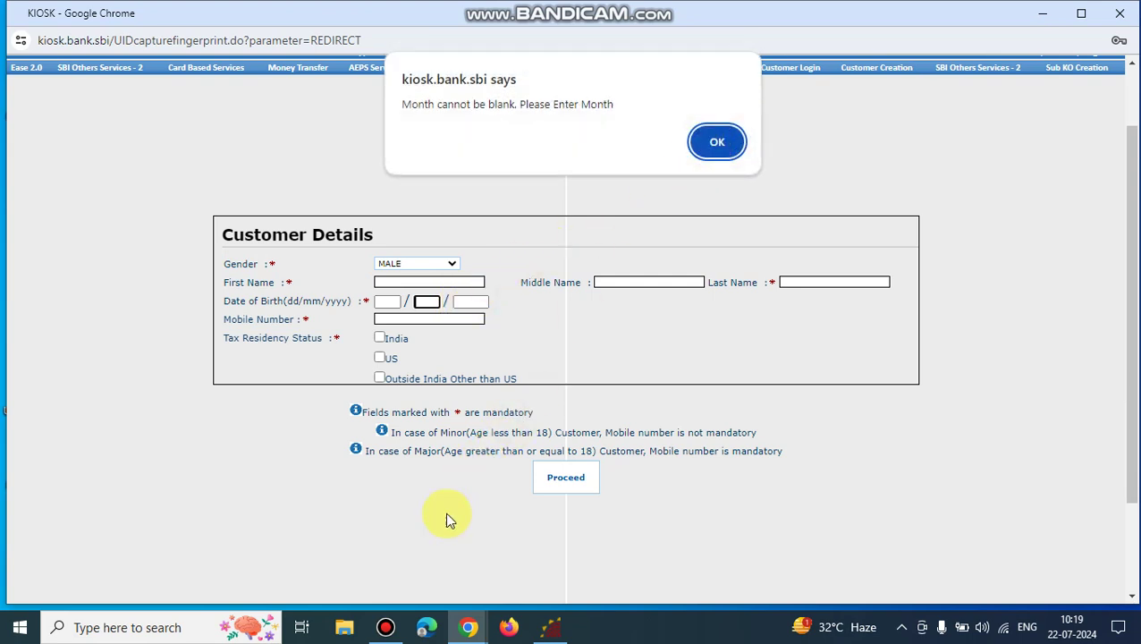
{"action": "left_click", "coordinate": [385, 627]}
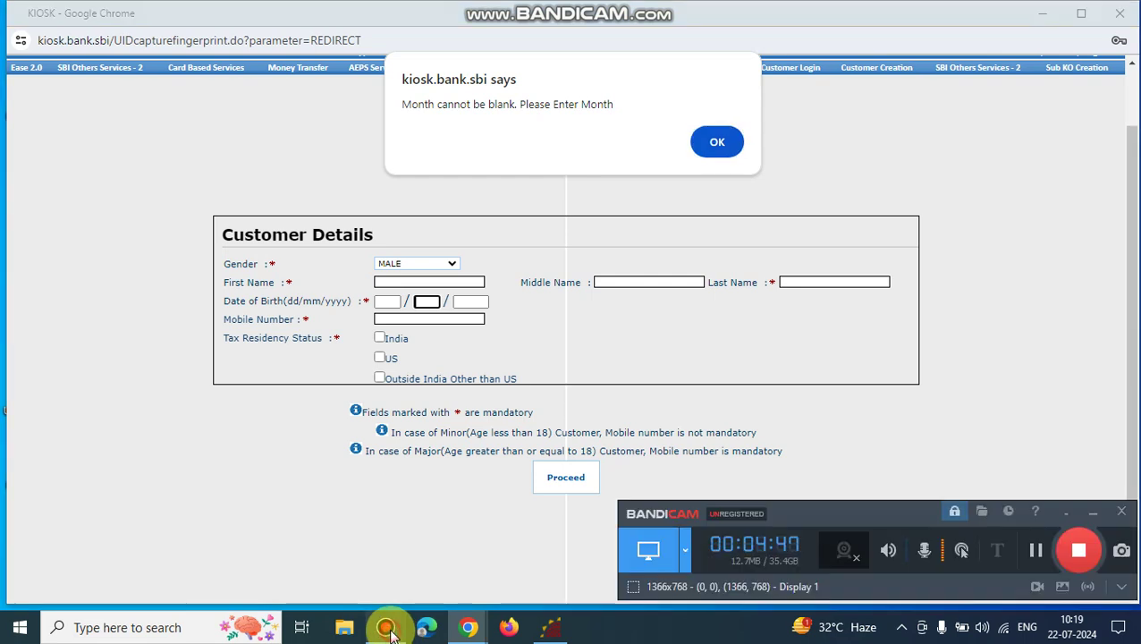
{"action": "left_click", "coordinate": [1033, 549]}
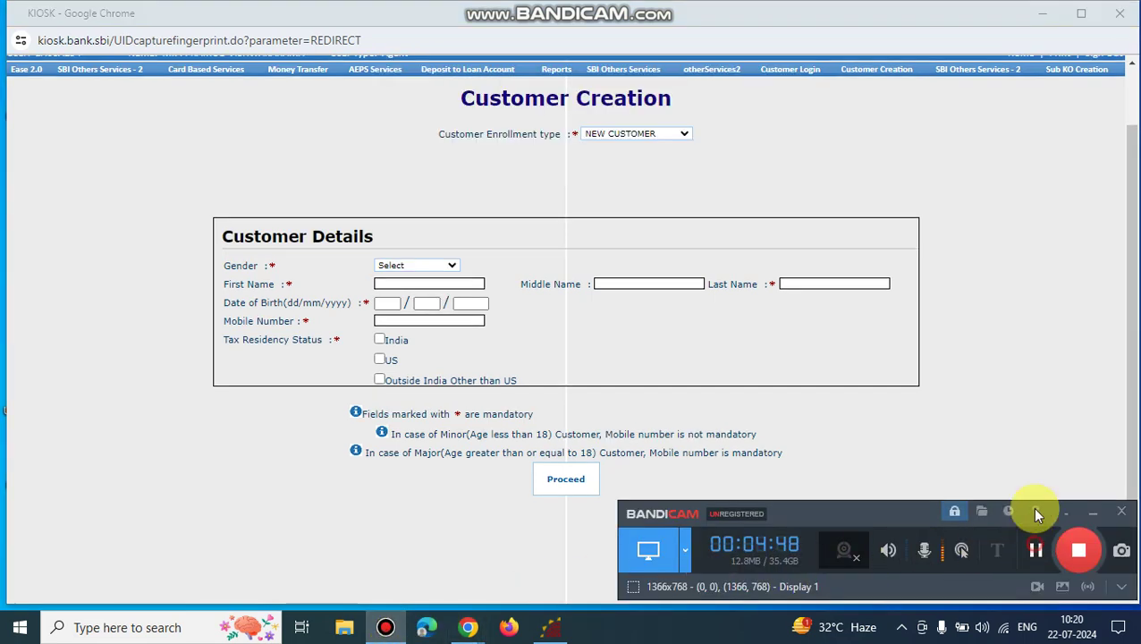
{"action": "left_click", "coordinate": [1020, 414]}
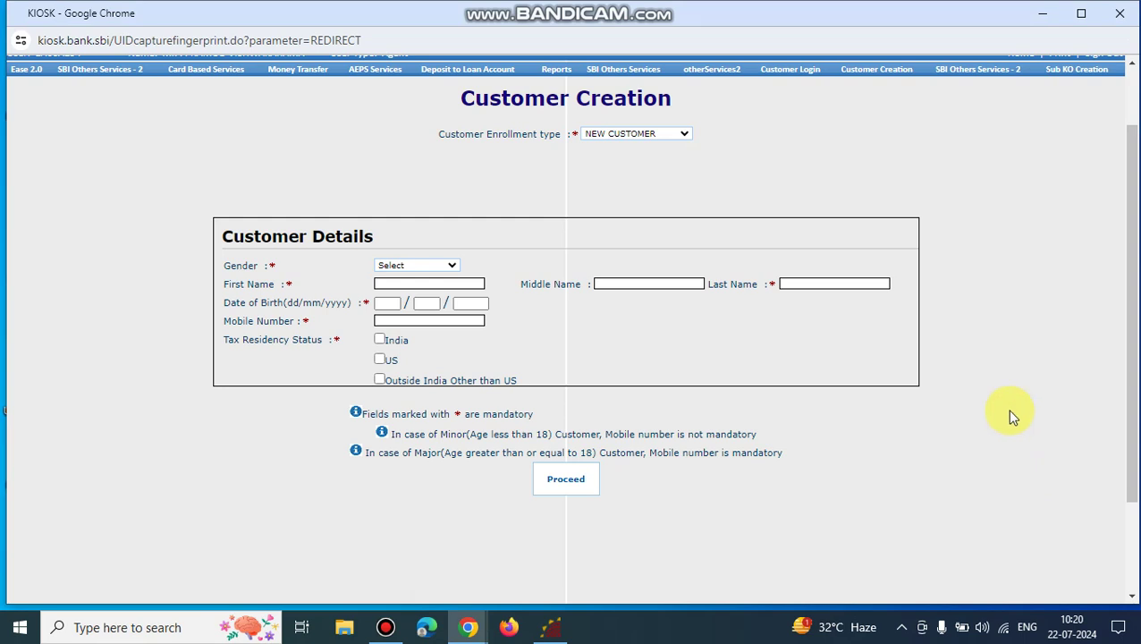
{"action": "left_click", "coordinate": [382, 322]}
{"action": "left_click", "coordinate": [378, 341]}
Step: Open the Continue Customer Creation form, followed by the ID Card Generation customer query form
{"action": "mouse_move", "coordinate": [879, 70]}
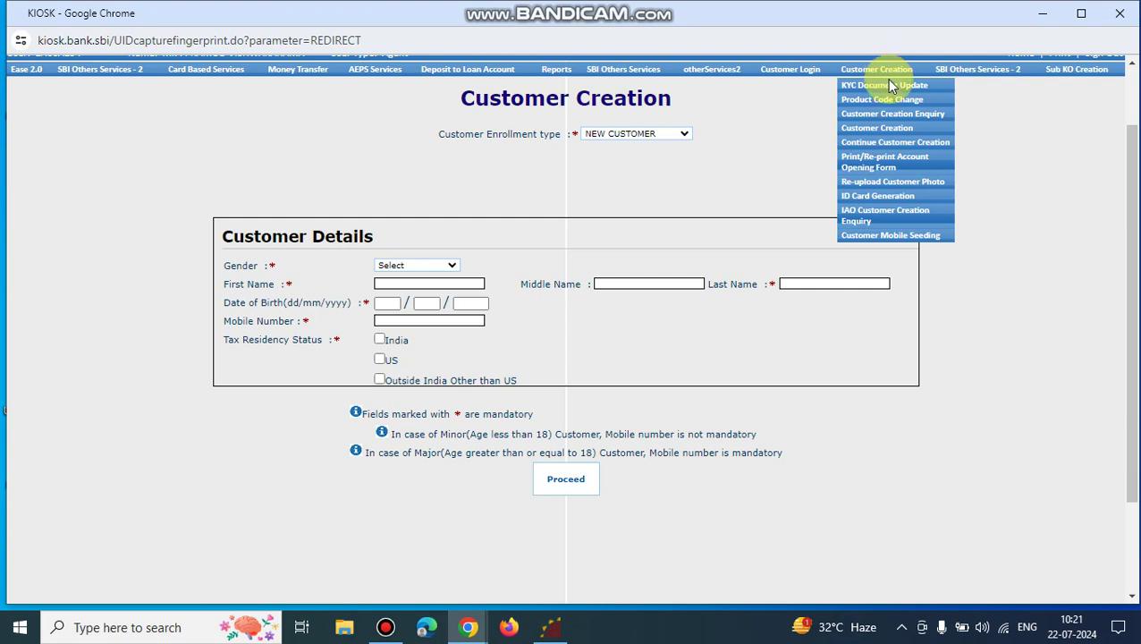
{"action": "left_click", "coordinate": [903, 142]}
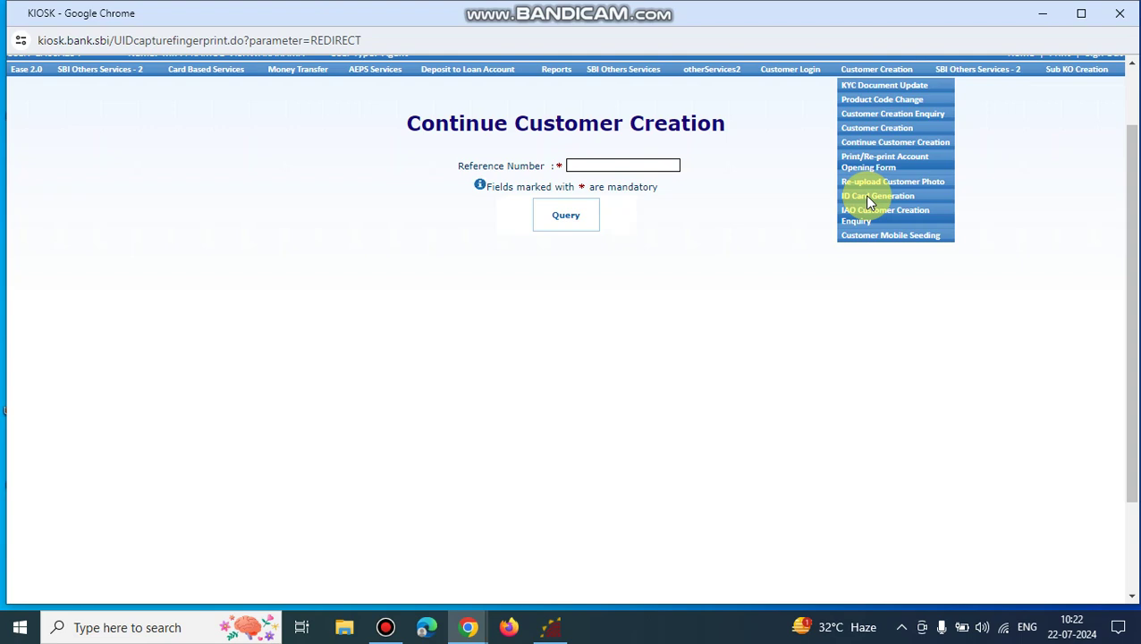
{"action": "left_click", "coordinate": [864, 194]}
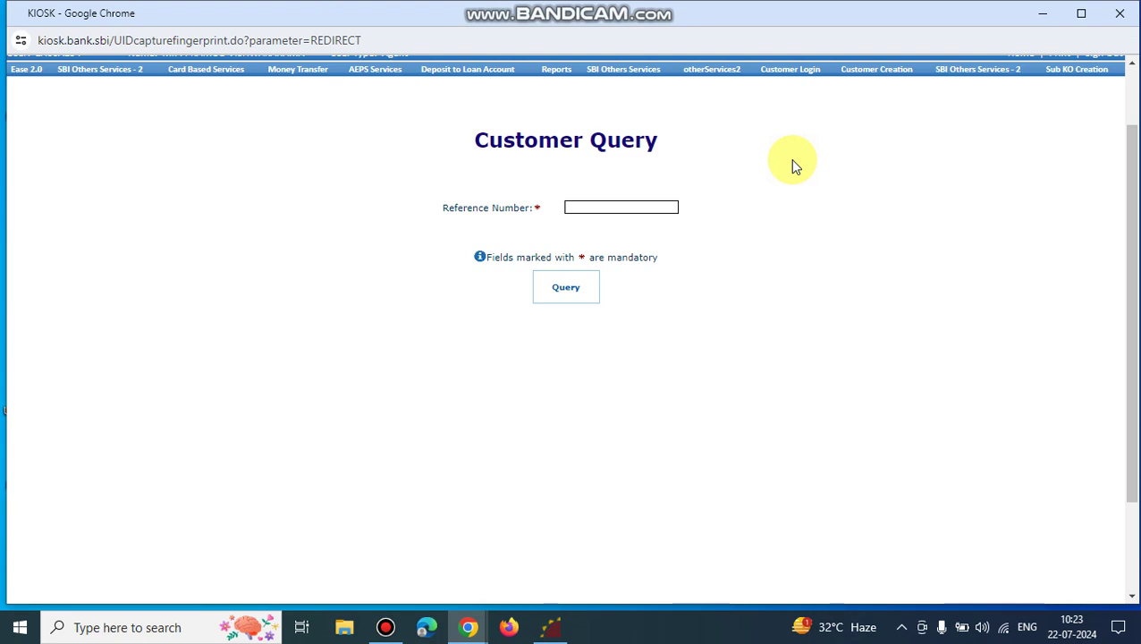
{"action": "left_click", "coordinate": [386, 628]}
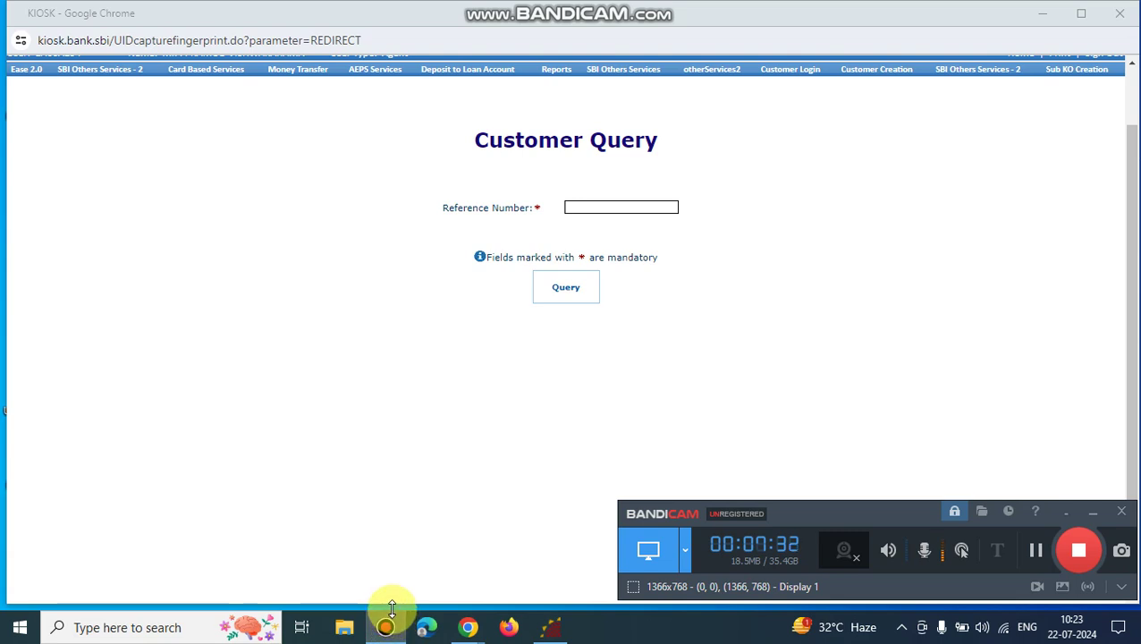
{"action": "left_click", "coordinate": [406, 510]}
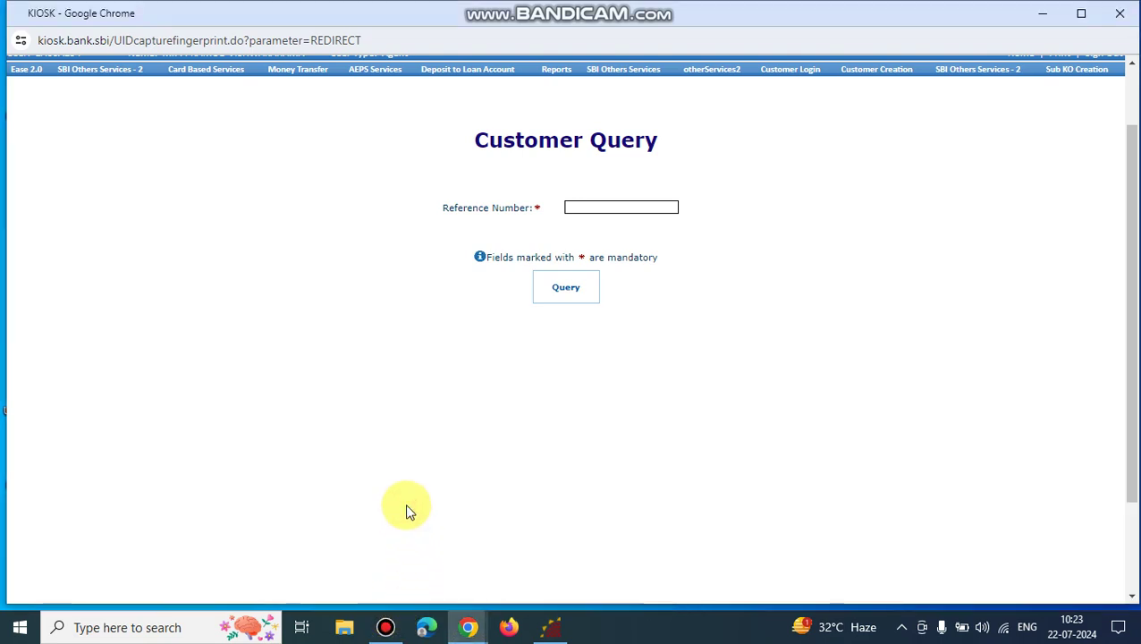